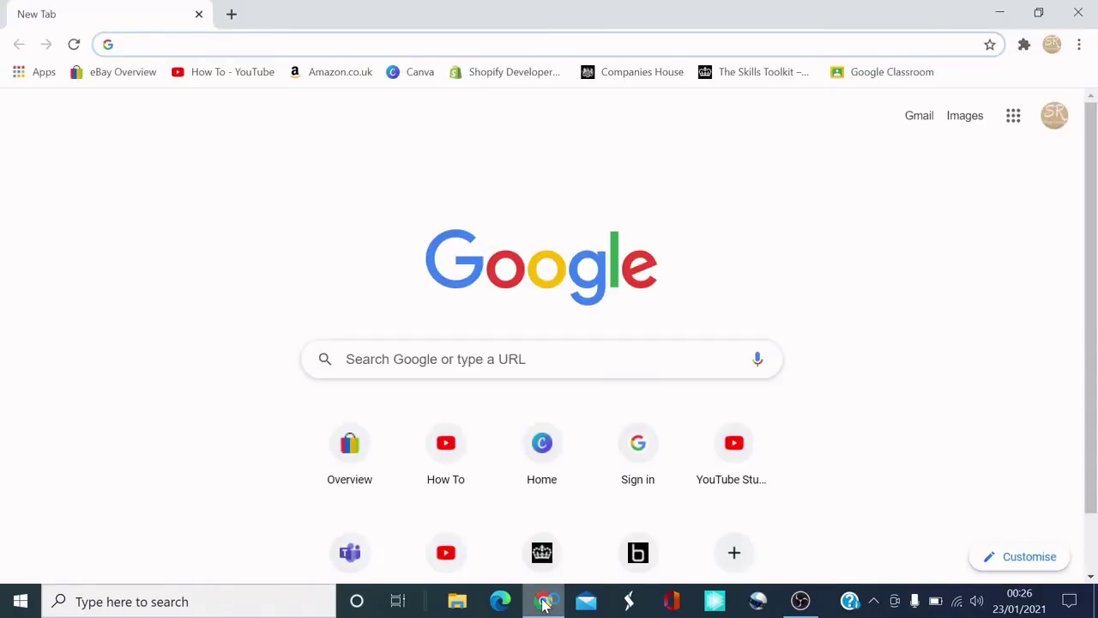
# Search Google for 'opera browser download' via the 'Opera Bro' suggestion.
pyautogui.click(124, 44)
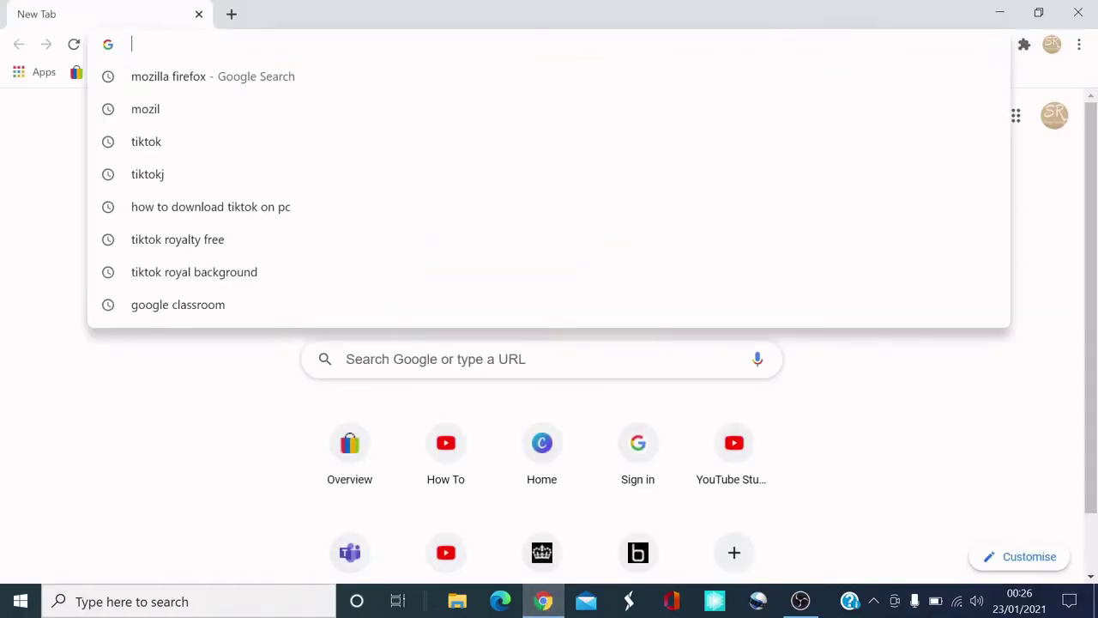
pyautogui.click(341, 372)
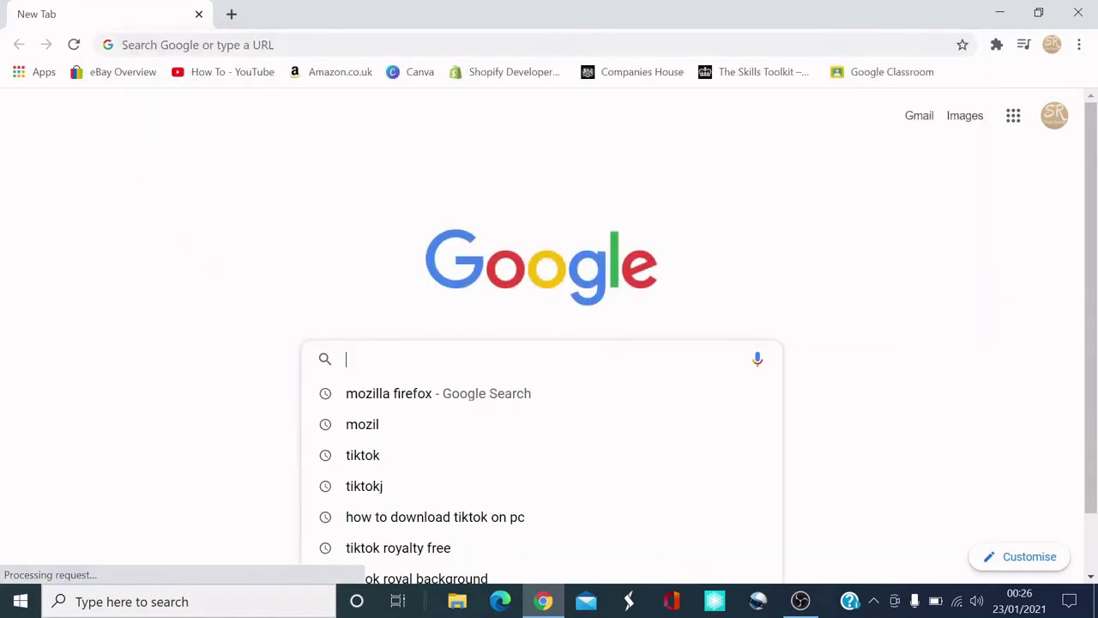
pyautogui.write('Oper')
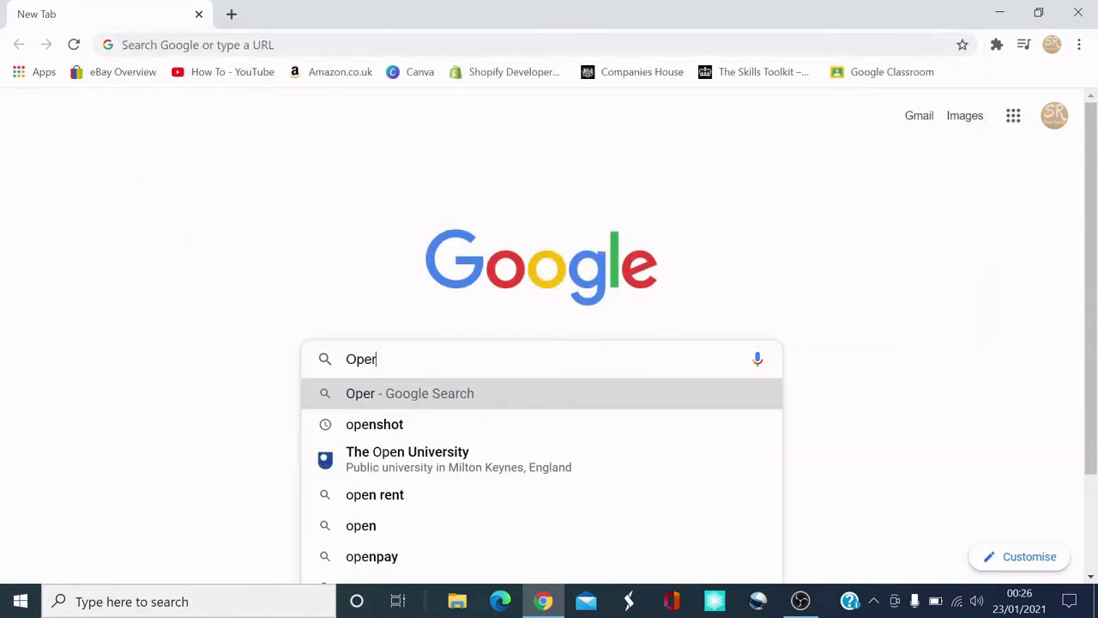
pyautogui.write('a')
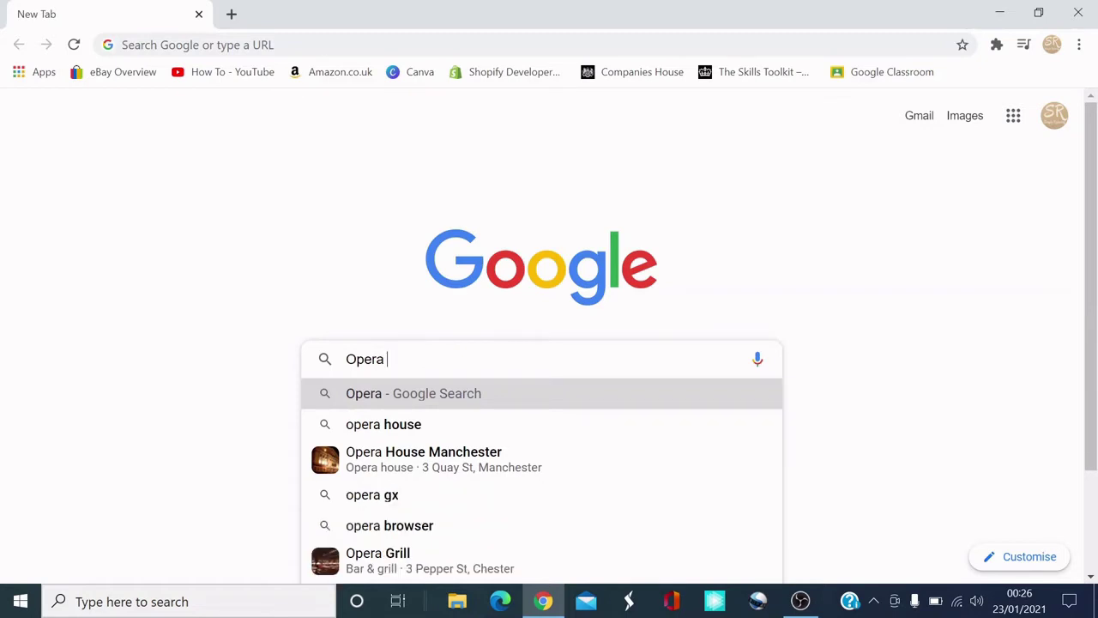
pyautogui.write(' Bro')
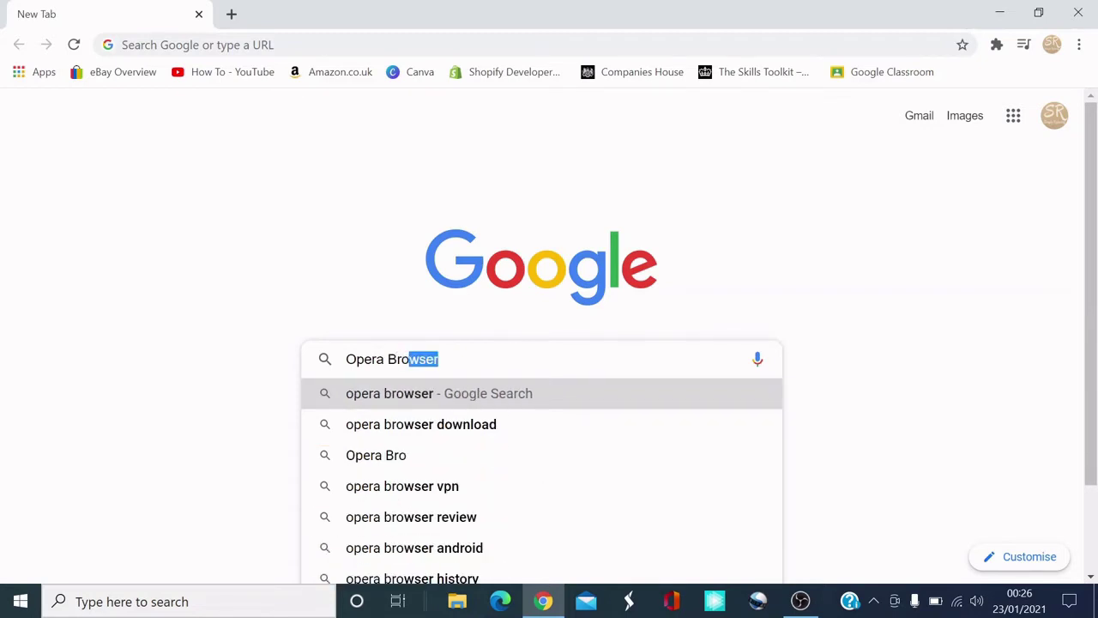
pyautogui.click(412, 429)
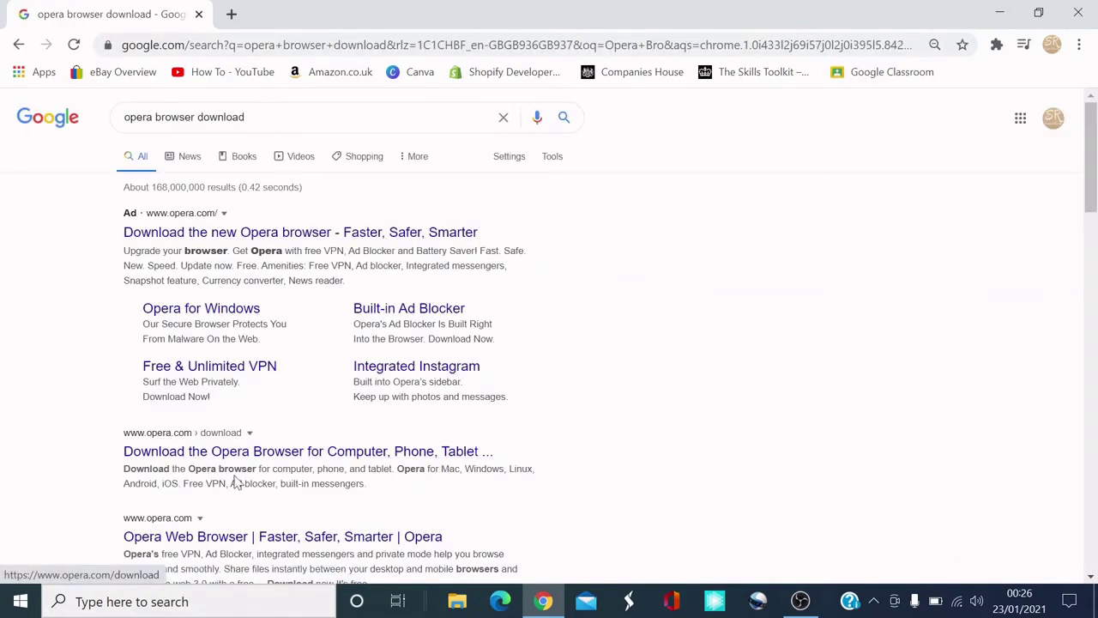
# On opera.com, accept the cookies and download OperaSetup.exe for Windows.
pyautogui.click(265, 451)
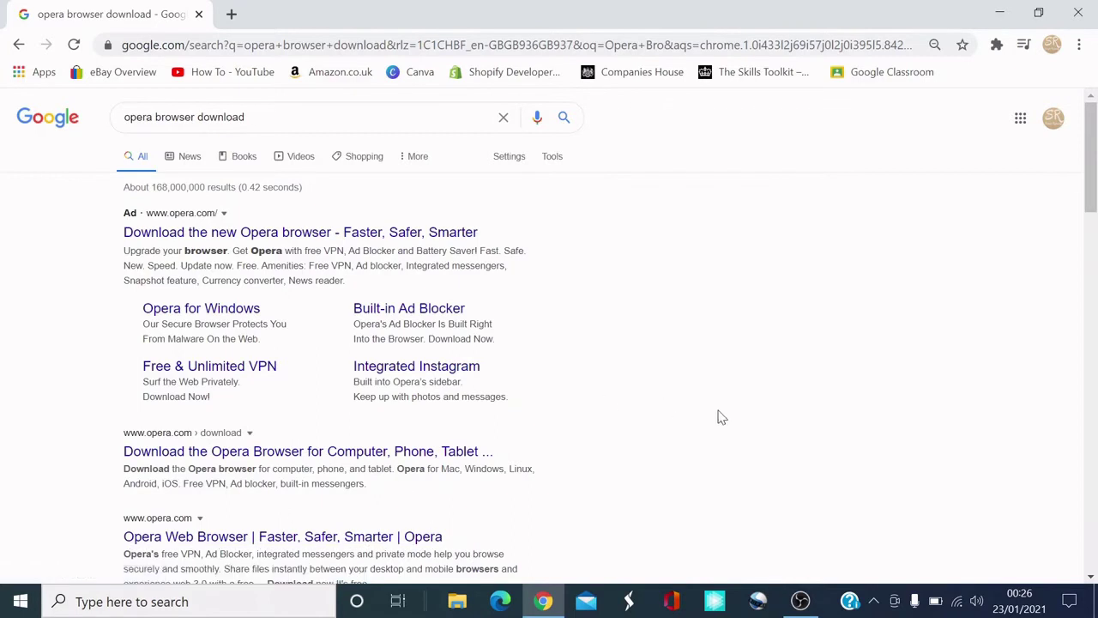
pyautogui.click(366, 456)
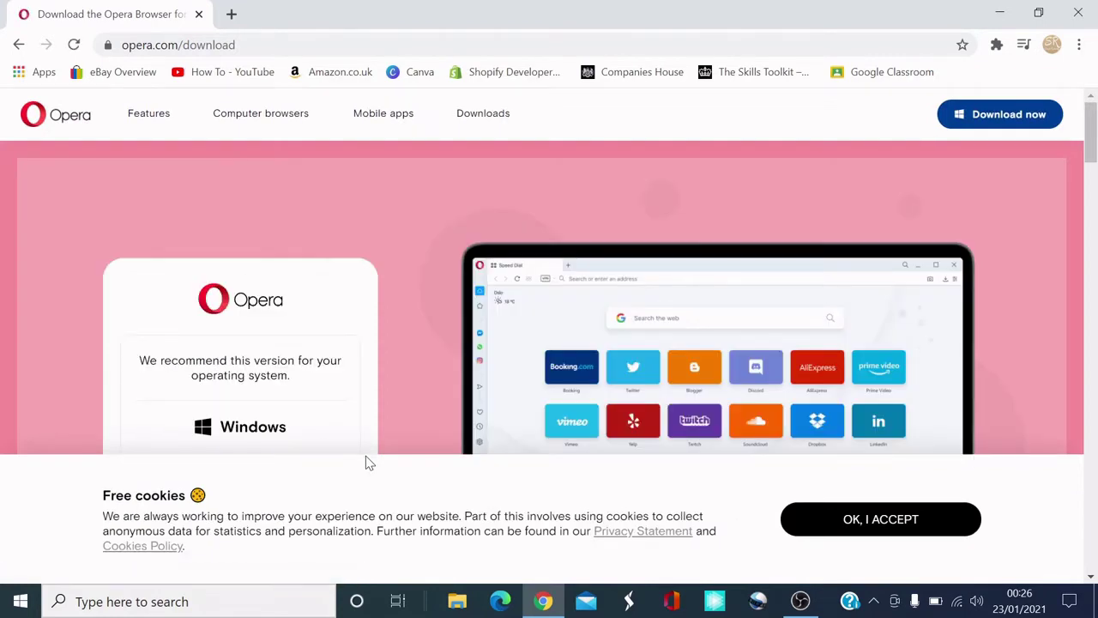
pyautogui.click(835, 519)
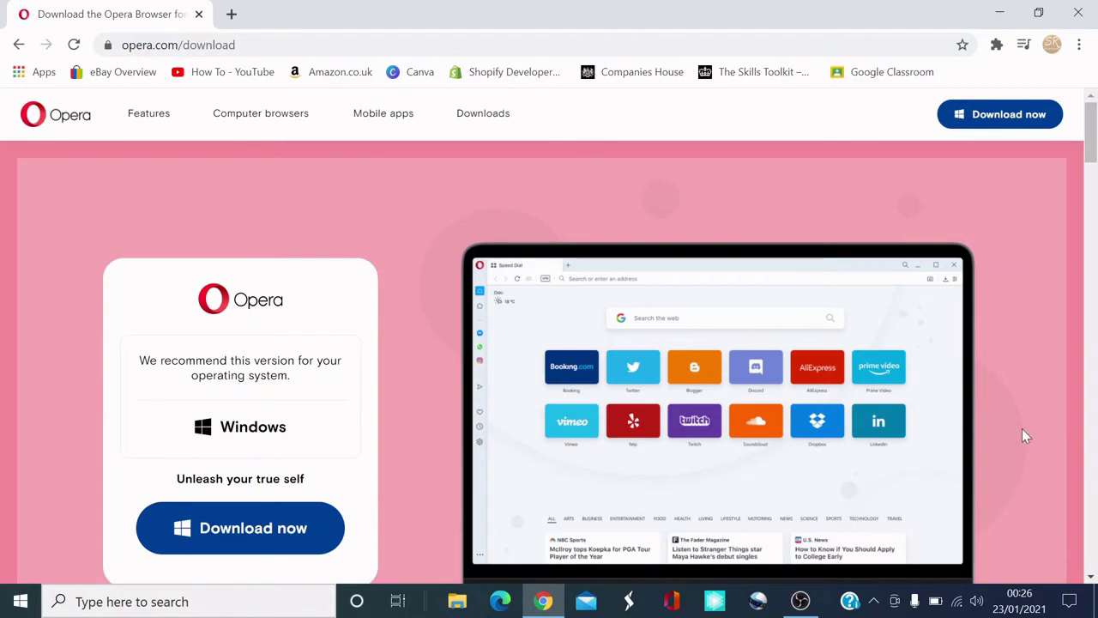
pyautogui.moveTo(1091, 128); pyautogui.dragTo(1092, 133)
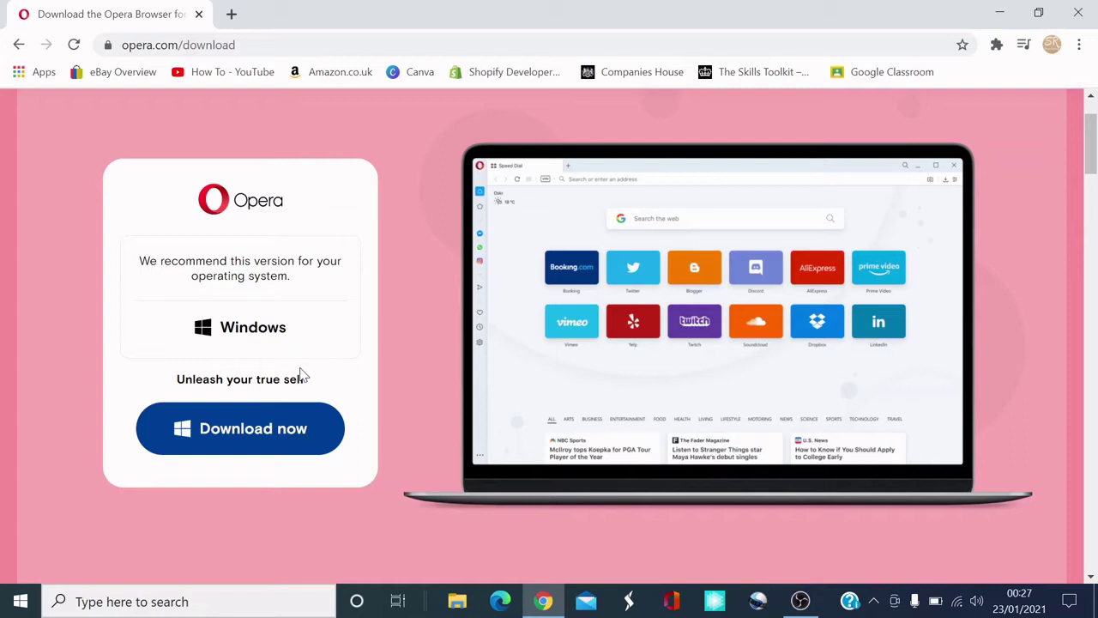
pyautogui.click(247, 435)
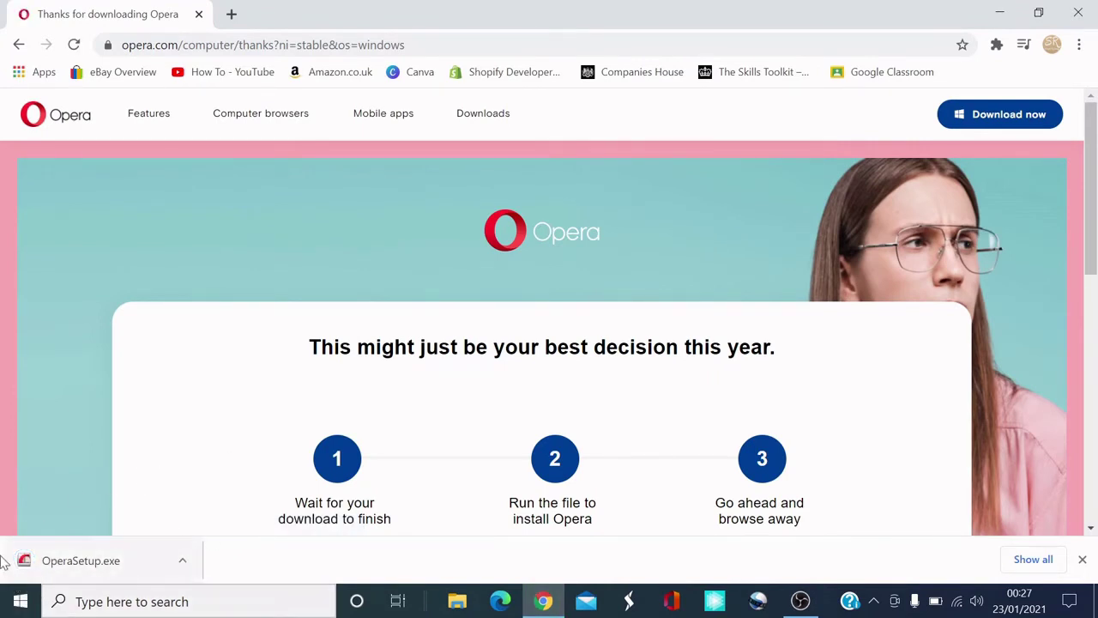
# Run OperaSetup.exe from Chrome's download bar.
pyautogui.click(183, 559)
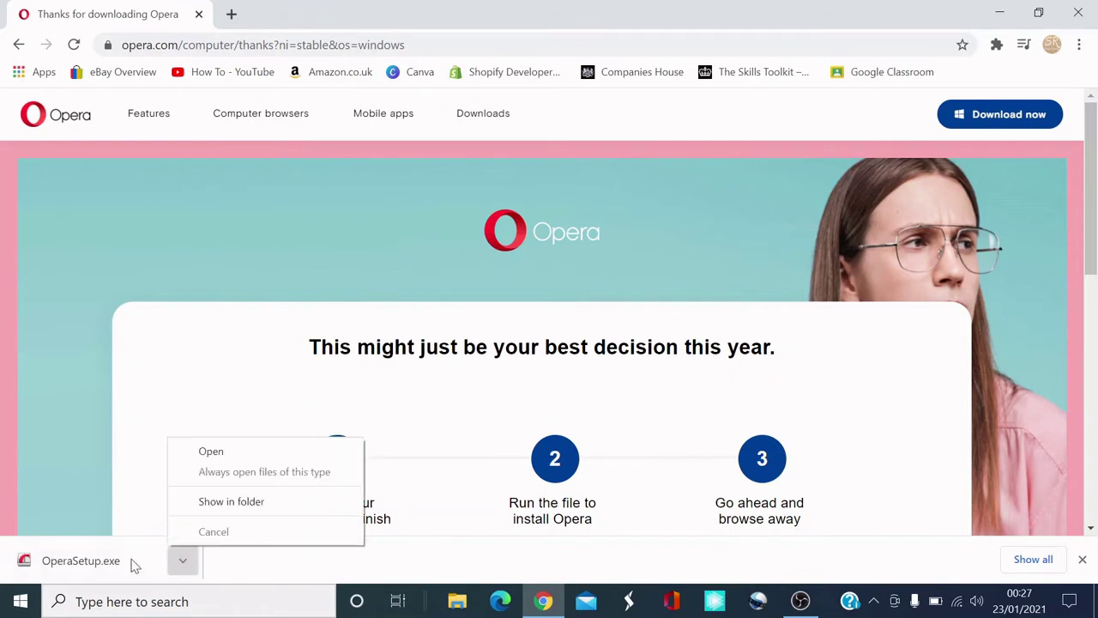
pyautogui.click(220, 451)
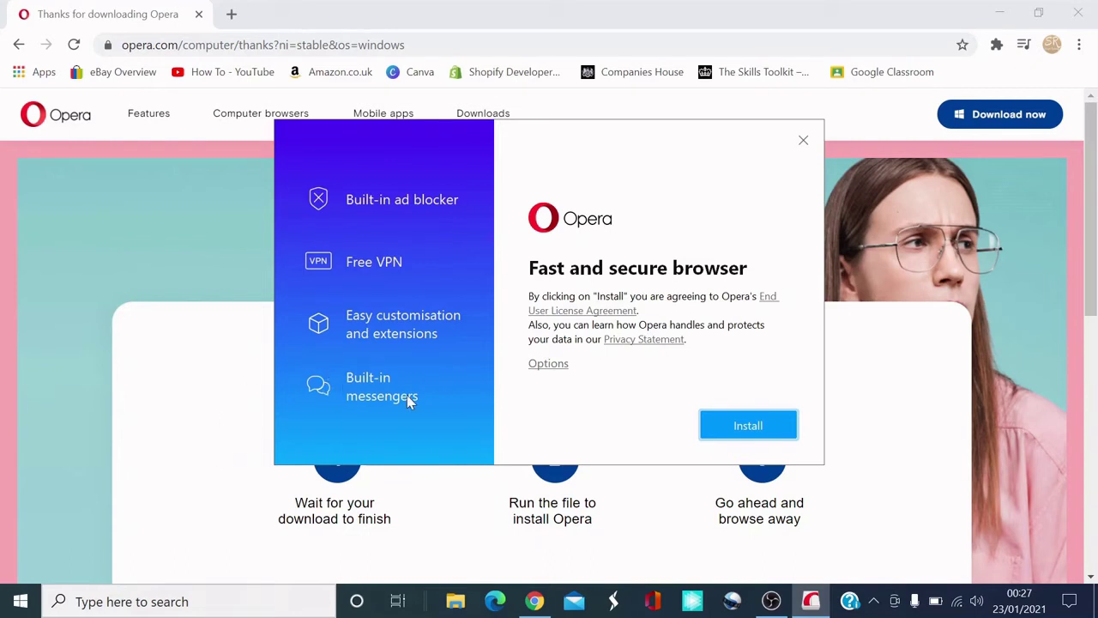
# Install Opera from the installer's license screen.
pyautogui.click(758, 425)
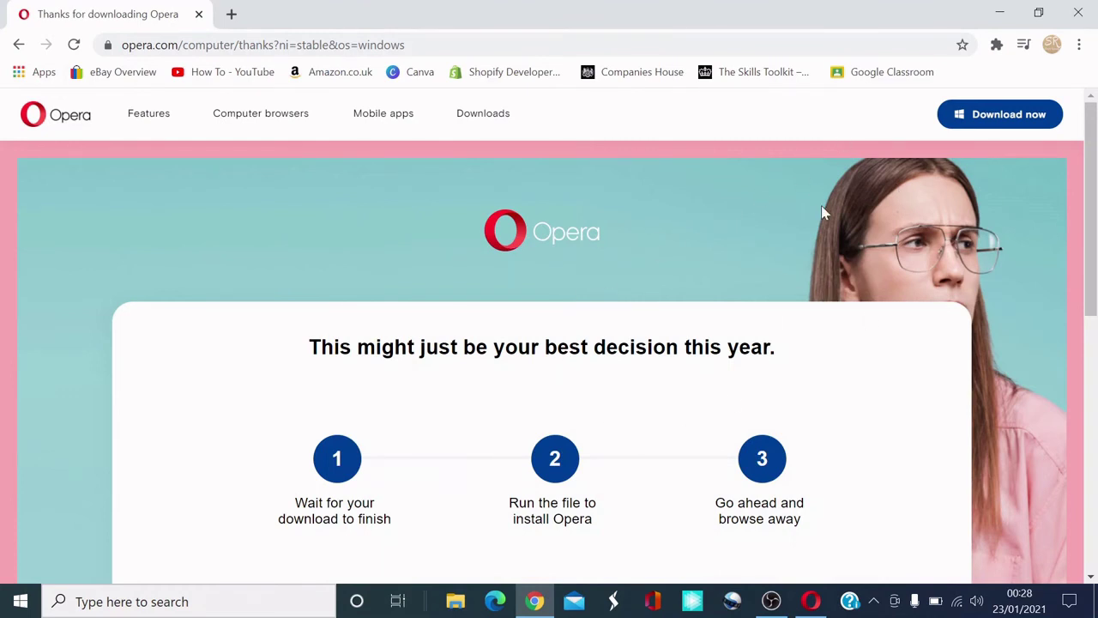
# Close the Google Chrome window.
pyautogui.click(1079, 18)
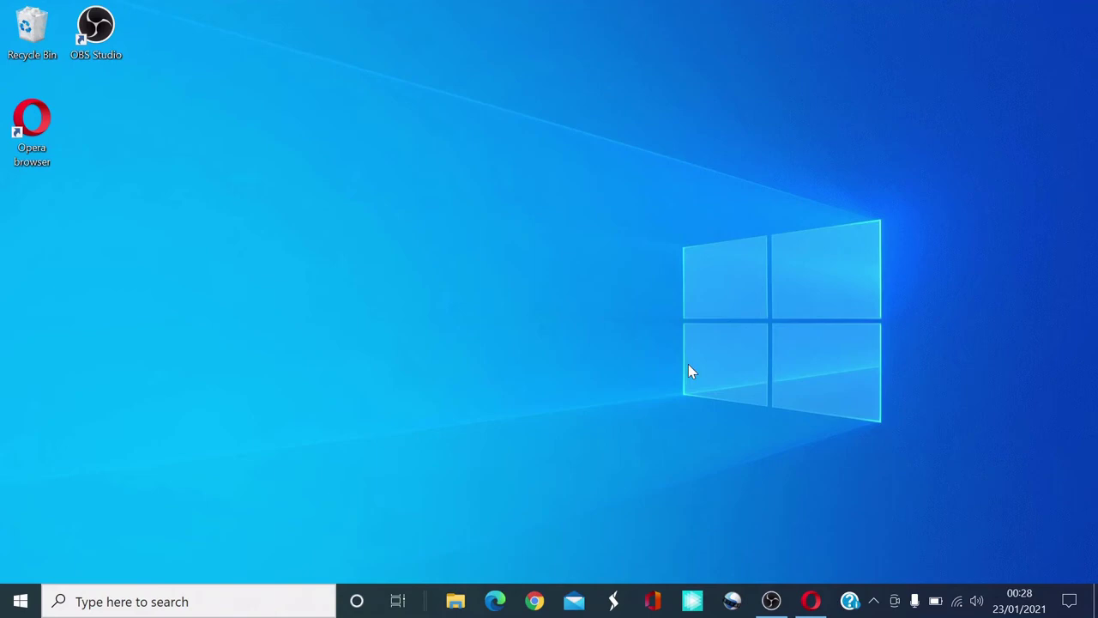
# Launch Opera from the taskbar to show its Welcome to Opera page.
pyautogui.click(808, 602)
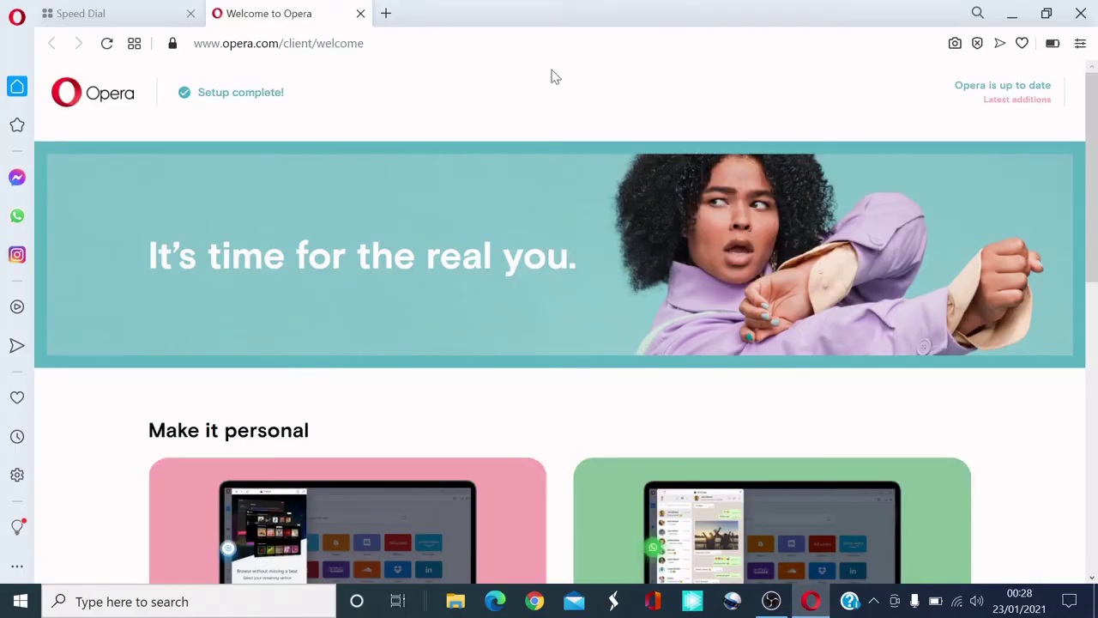